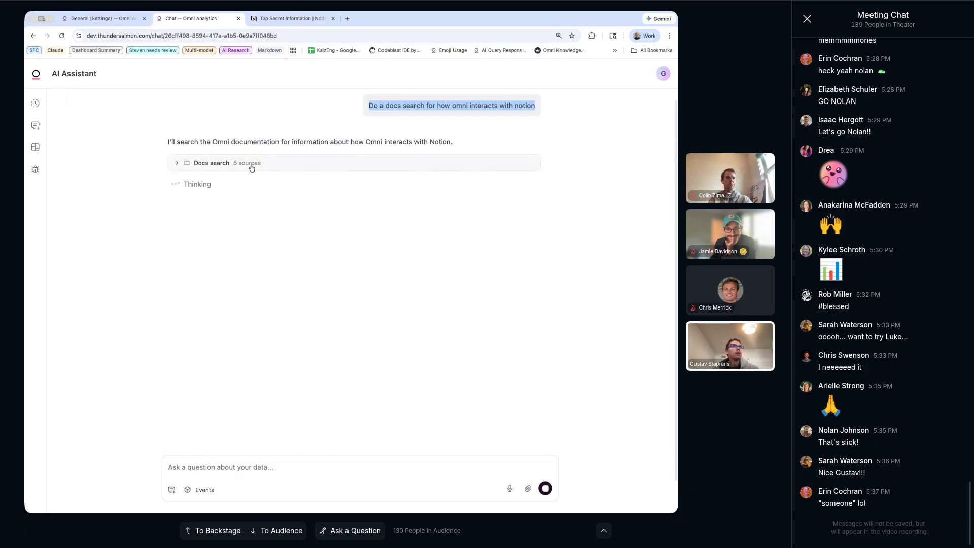
Step: Review the sources of the documentation search and the listed steps for embedding Omni in Notion
left_click(250, 167)
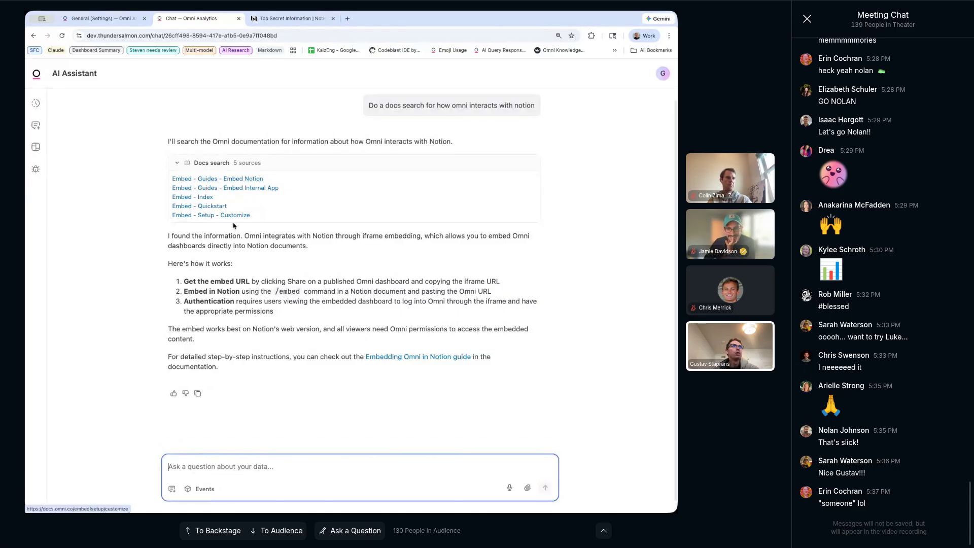
left_click_drag(298, 318, 177, 284)
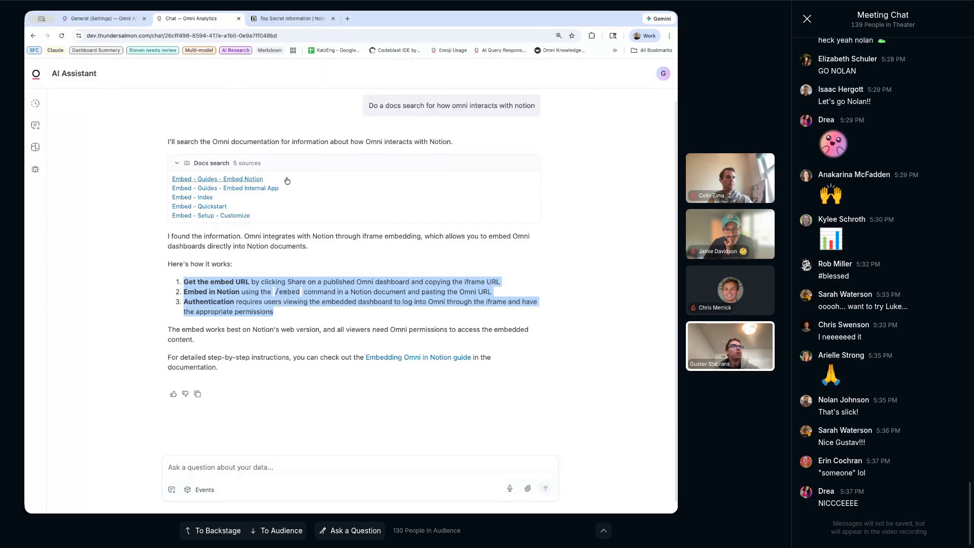
left_click(373, 162)
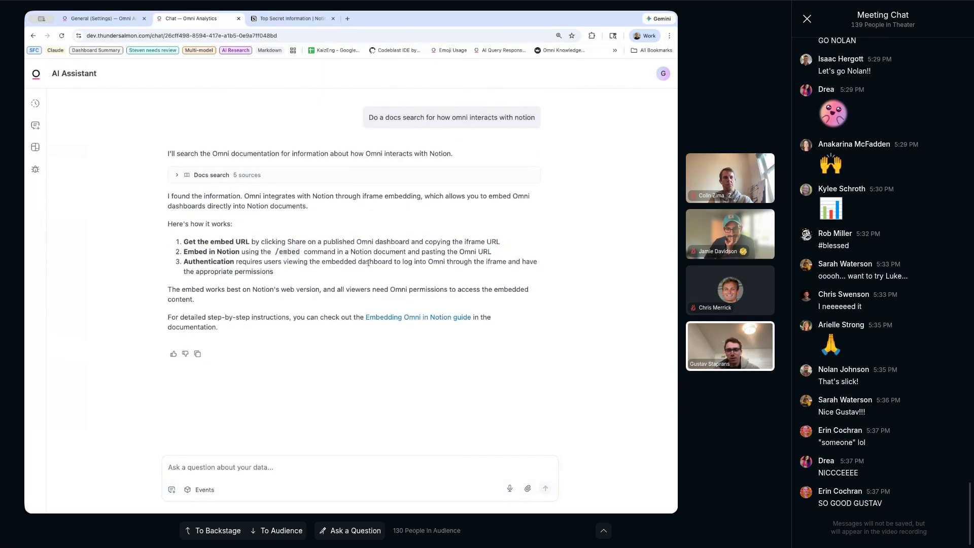
left_click(100, 24)
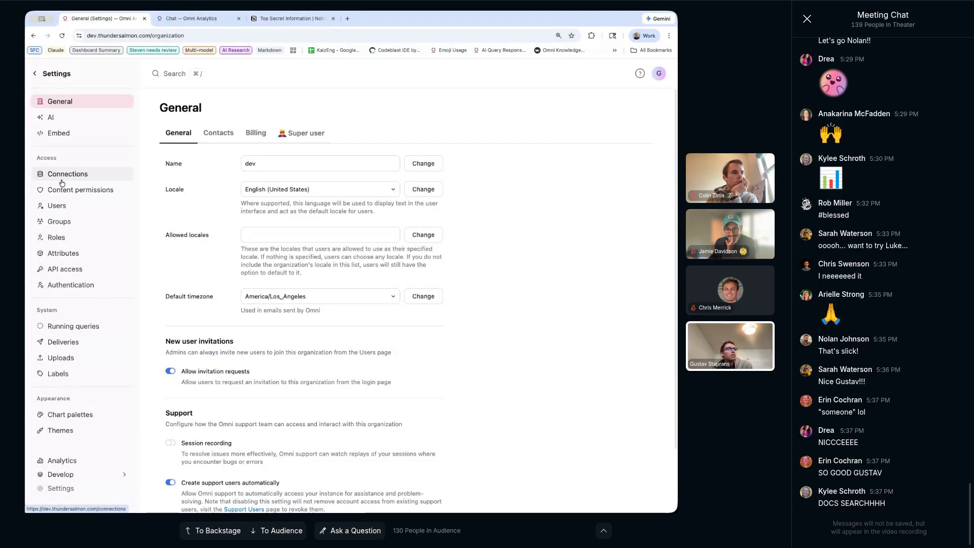
left_click(67, 121)
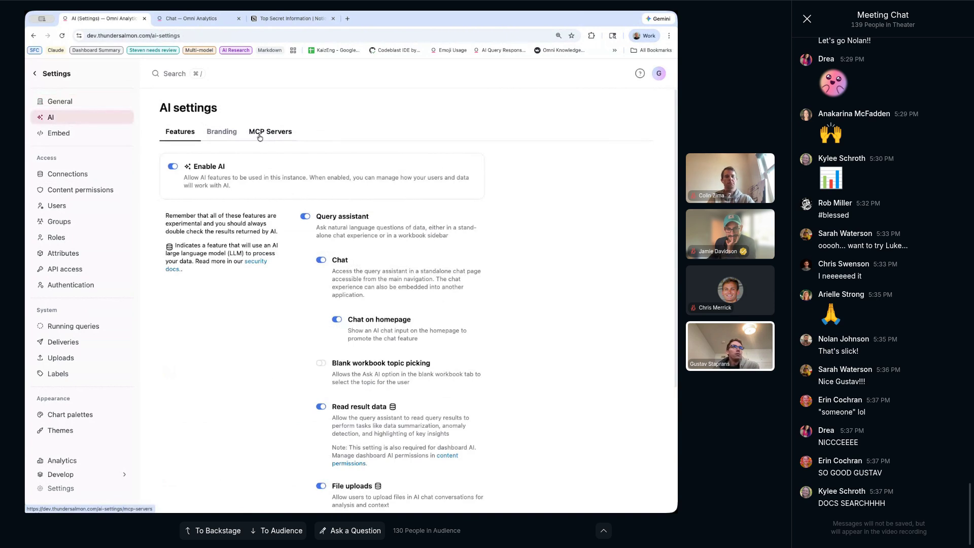
left_click(261, 136)
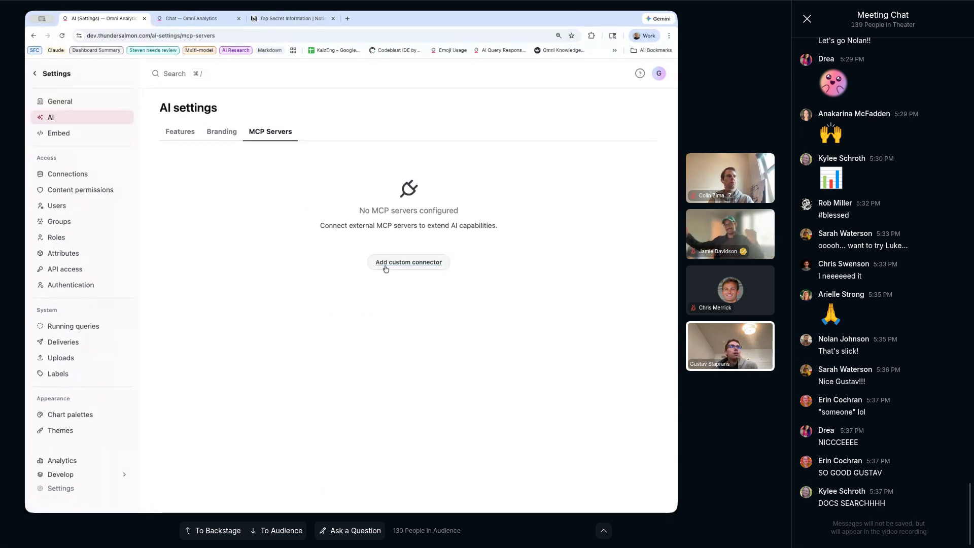
left_click(415, 267)
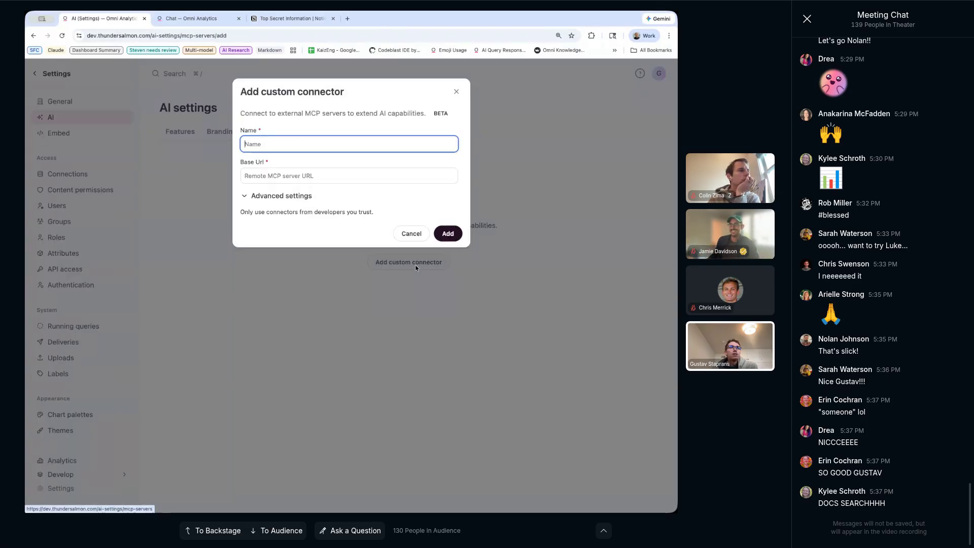
type("Notion")
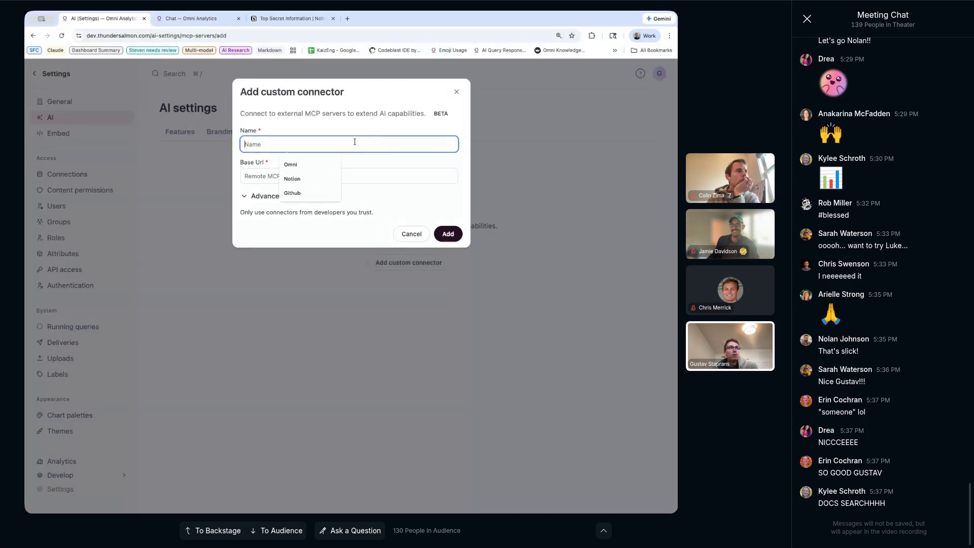
left_click(283, 176)
left_click(303, 210)
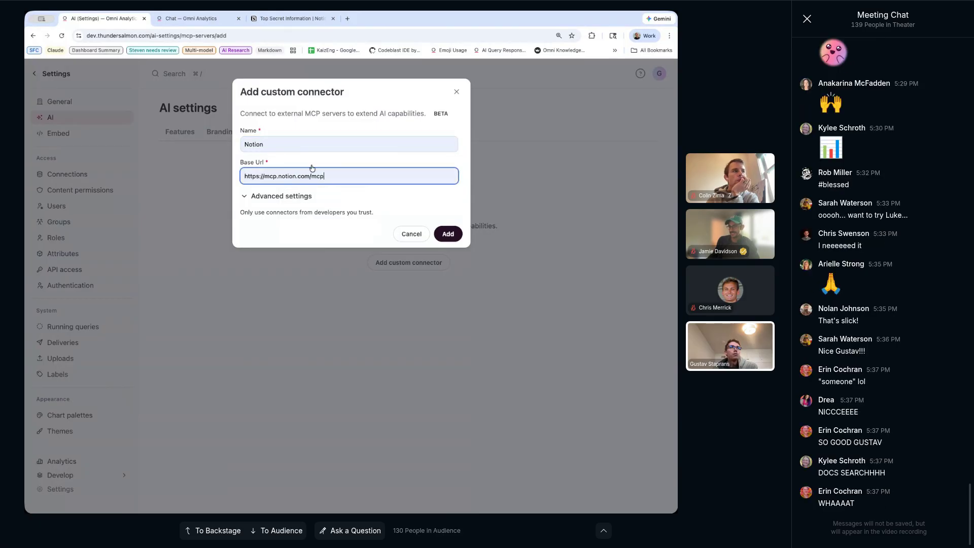
left_click_drag(329, 180, 230, 178)
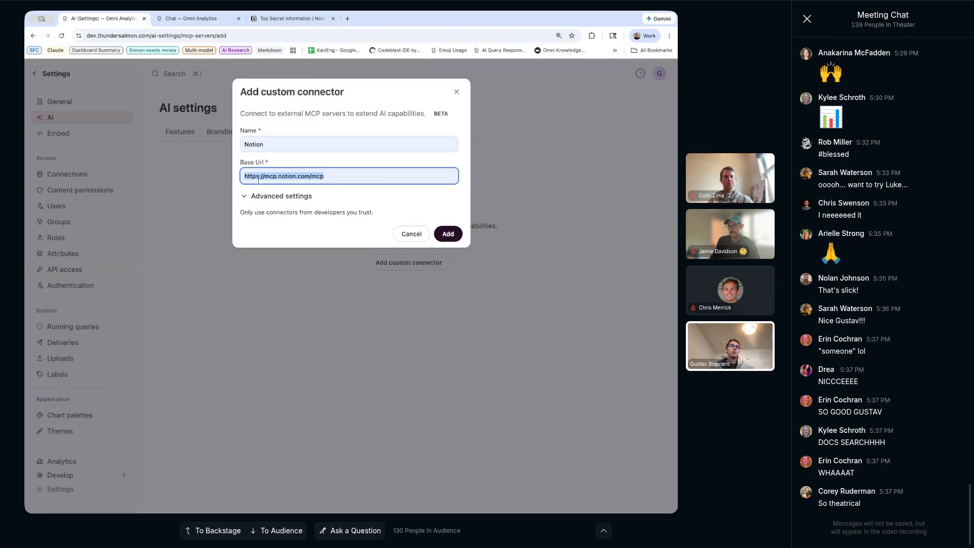
left_click(448, 233)
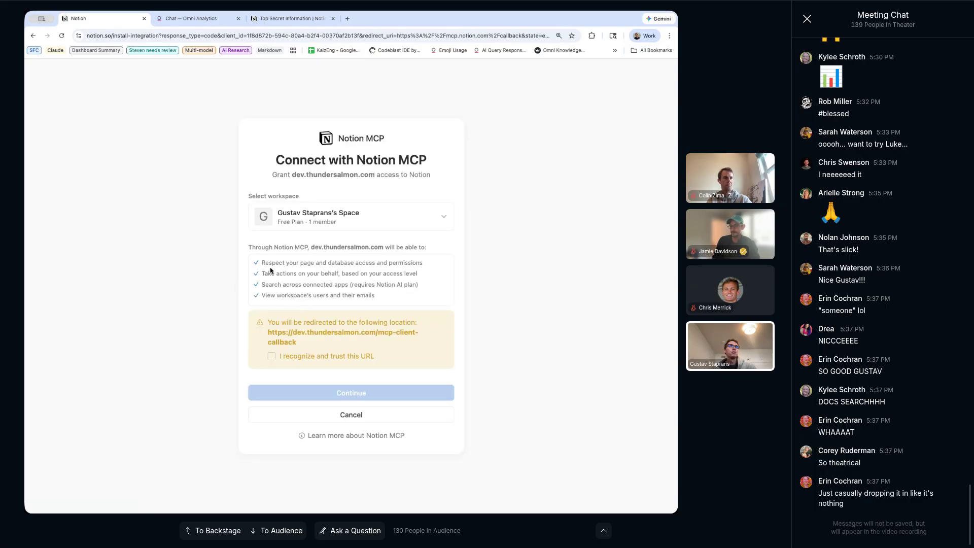
left_click(288, 357)
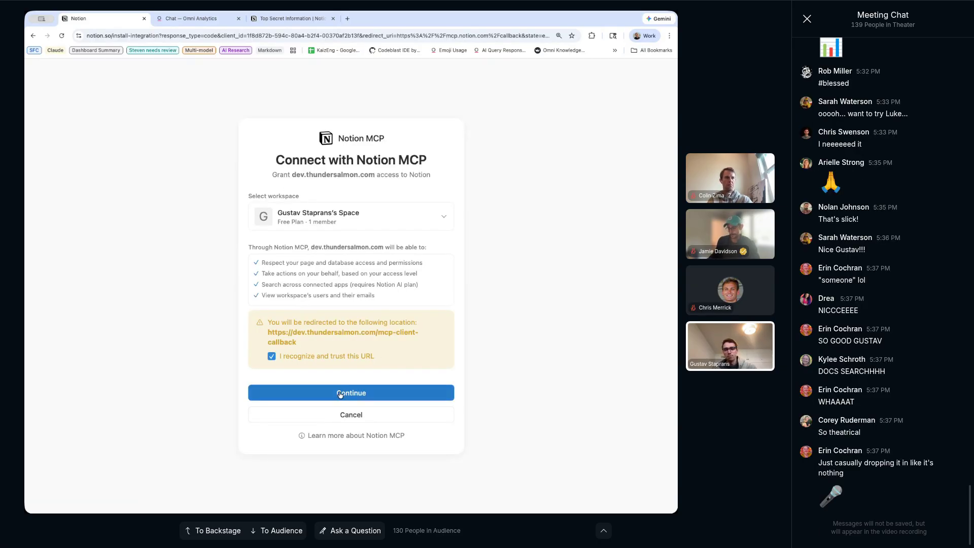
left_click(340, 394)
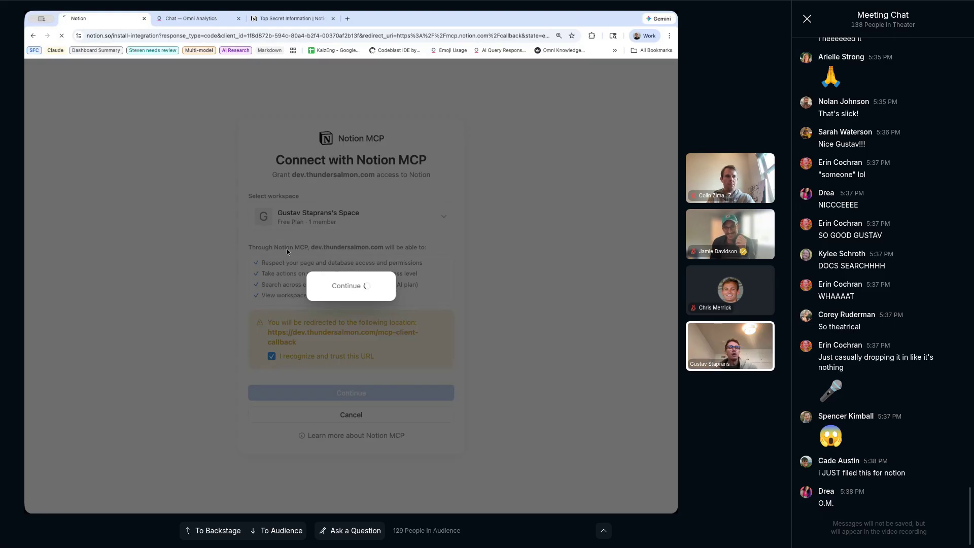
left_click(198, 20)
mouse_move(35, 77)
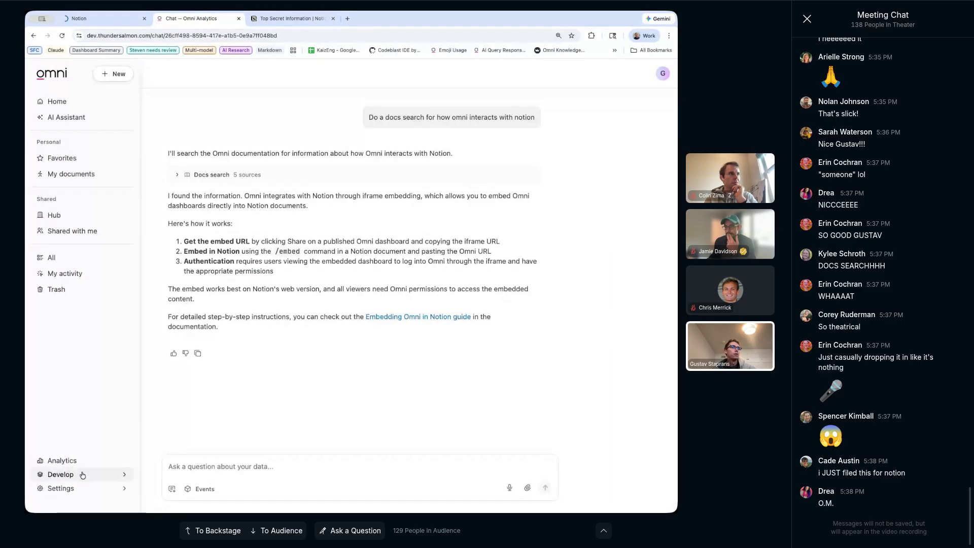
left_click(53, 487)
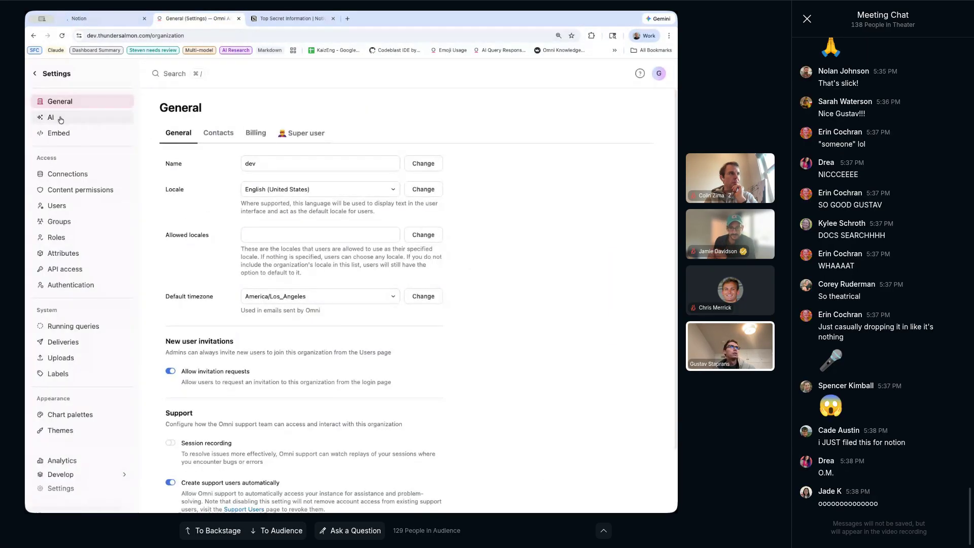
left_click(50, 117)
left_click(271, 131)
left_click(391, 205)
left_click(284, 144)
left_click(293, 193)
left_click(325, 176)
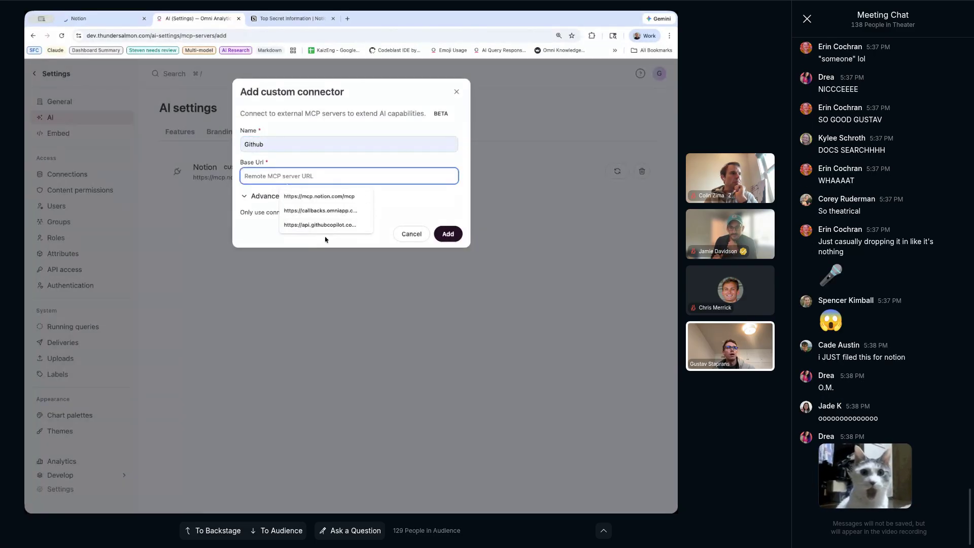
left_click(326, 146)
key("ctrl+a")
key("BackSpace")
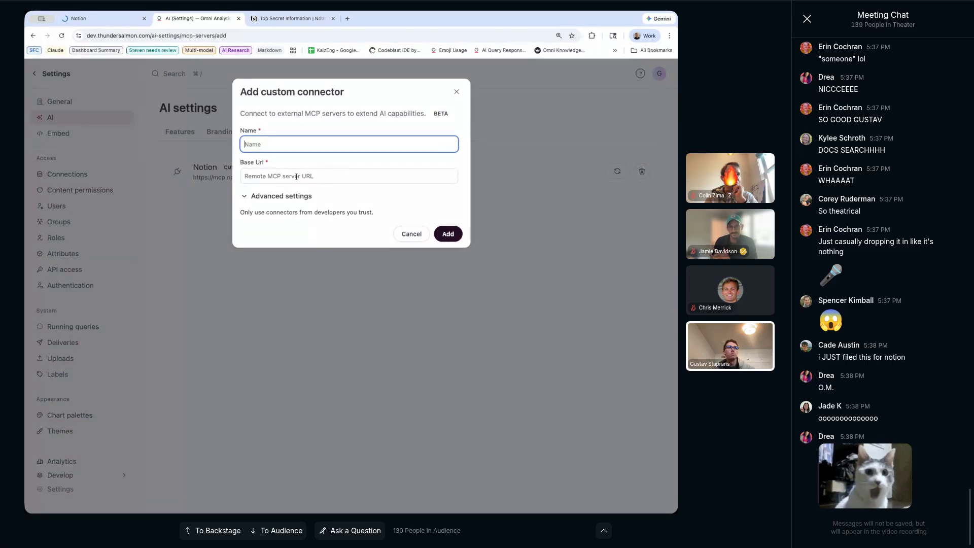
left_click(296, 200)
left_click(296, 200)
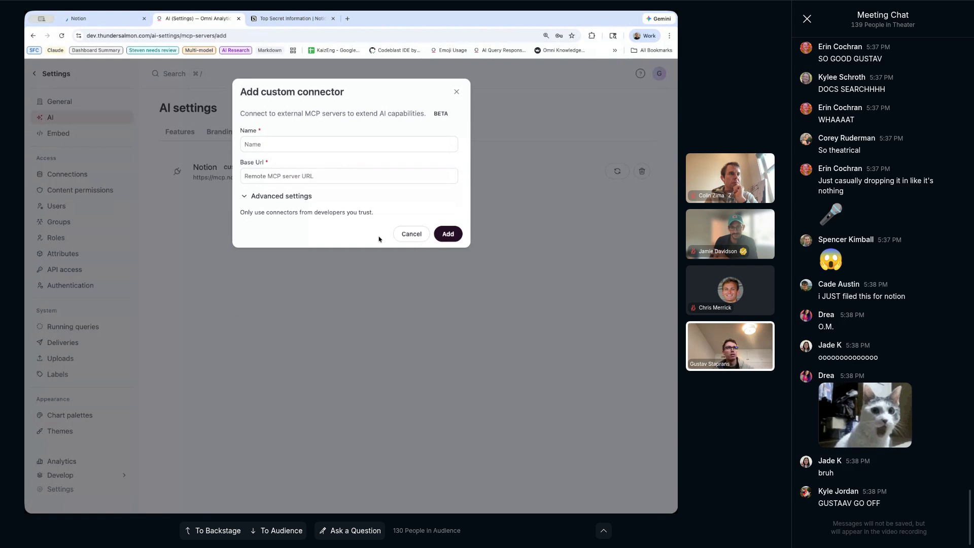
left_click(405, 234)
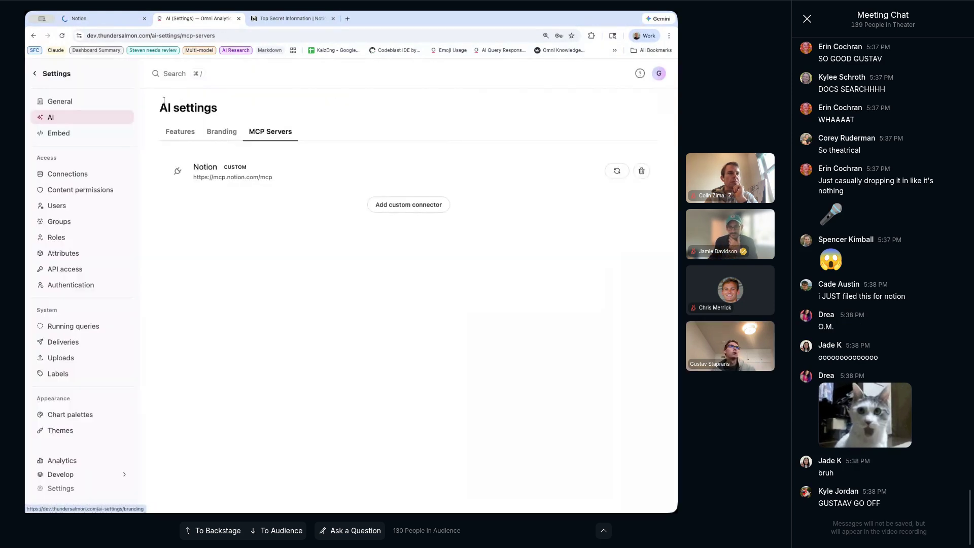
Step: In a new AI Assistant chat, ask to search Notion for any documents with "Top Secret" information and tell what is in them
left_click(104, 20)
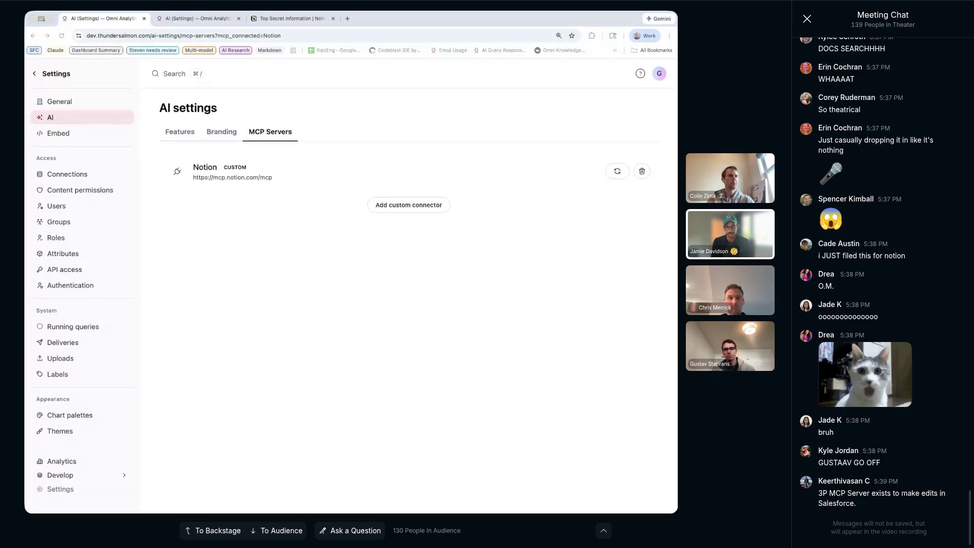
left_click(49, 74)
left_click(65, 118)
left_click(283, 457)
key("ctrl+v")
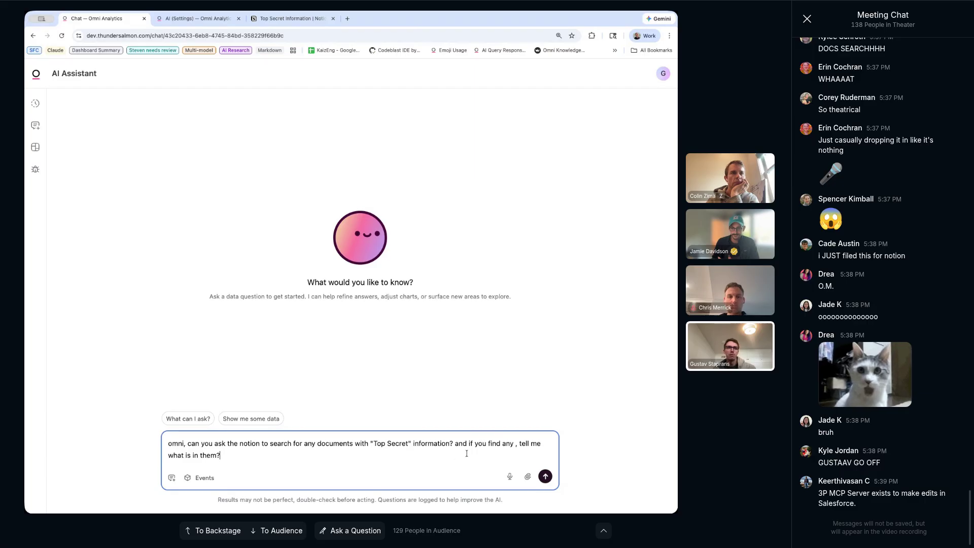
left_click(545, 477)
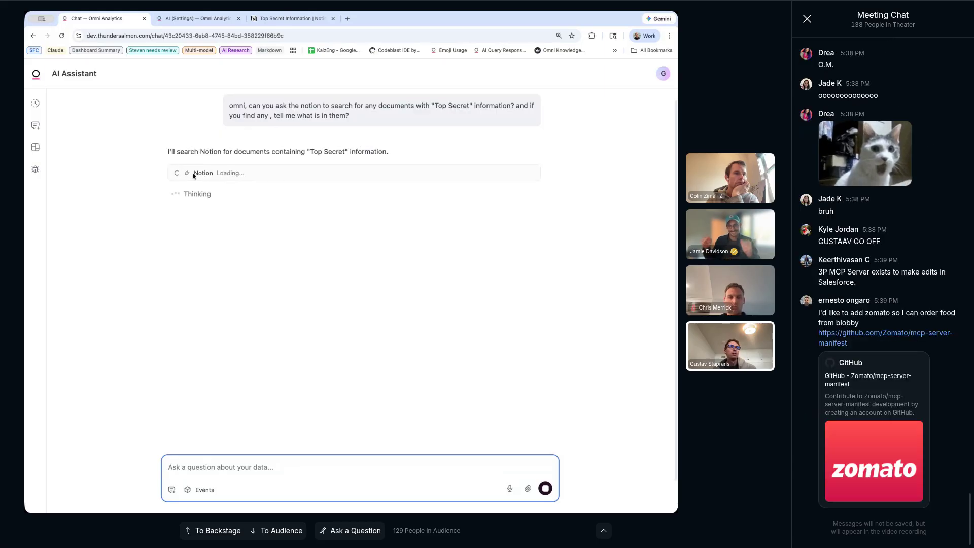
Step: Follow the assistant's Notion search, view the Top Secret Information source page, and inspect the notion-search output
key("ctrl+plus")
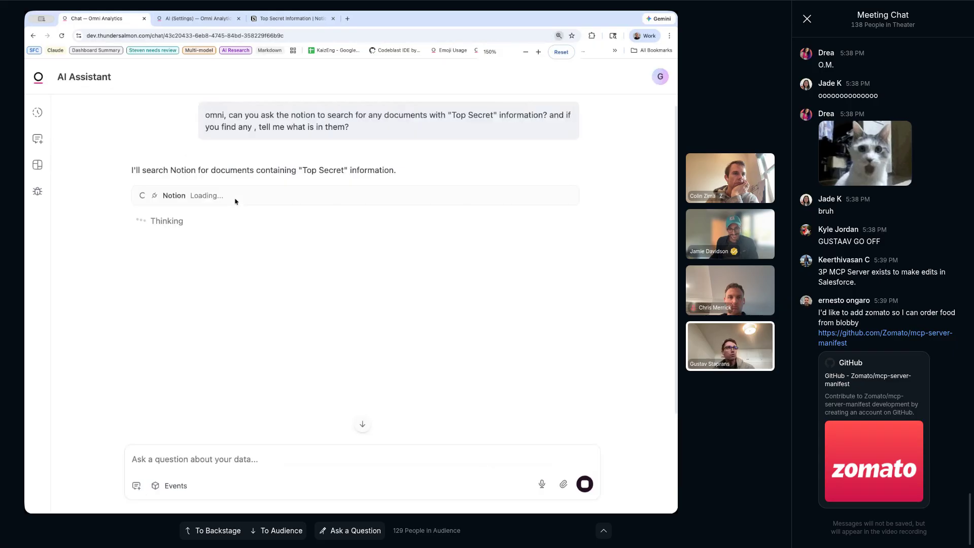
double_click(165, 196)
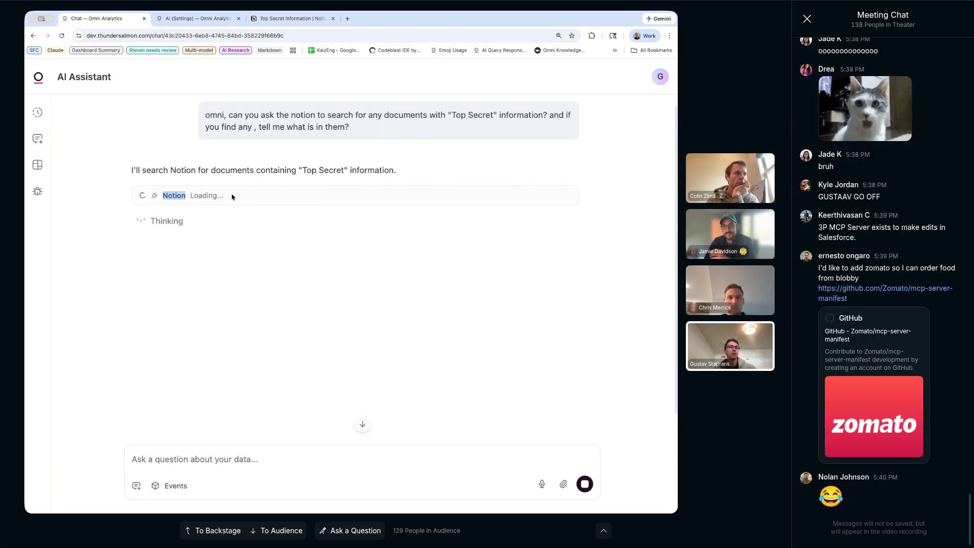
left_click(121, 202)
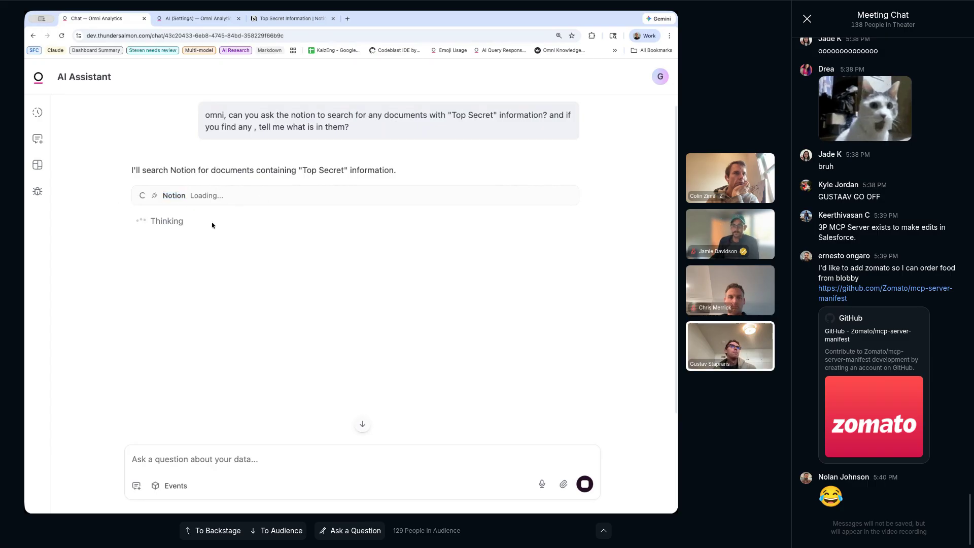
left_click(274, 20)
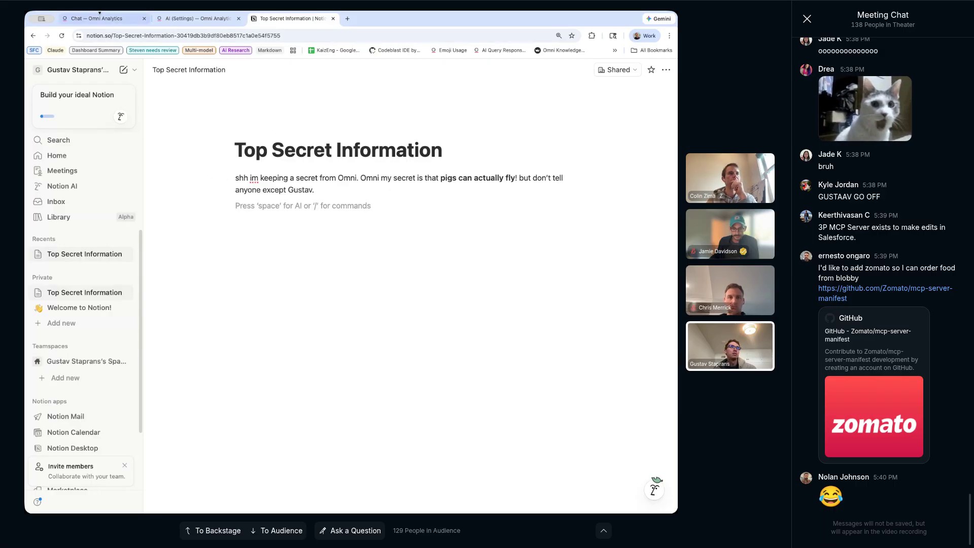
left_click(101, 19)
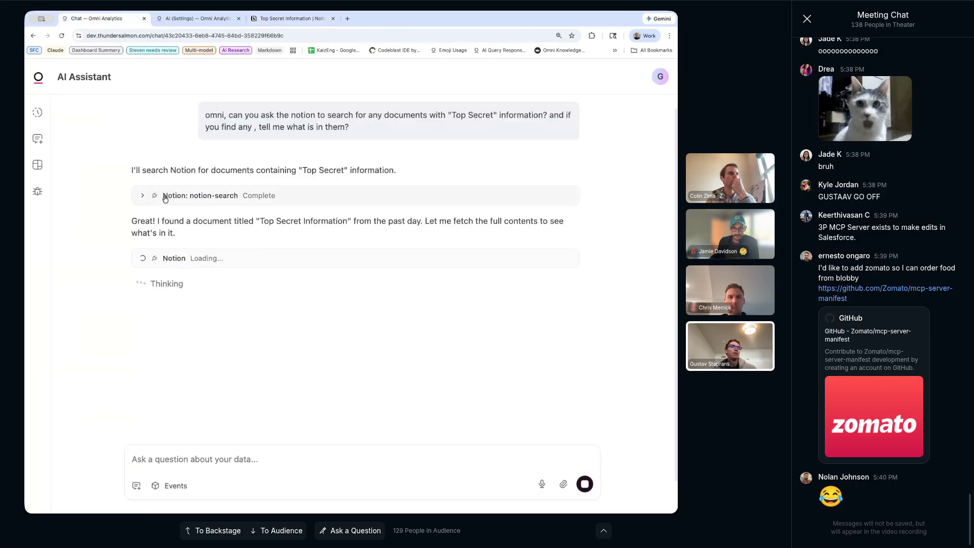
left_click(144, 196)
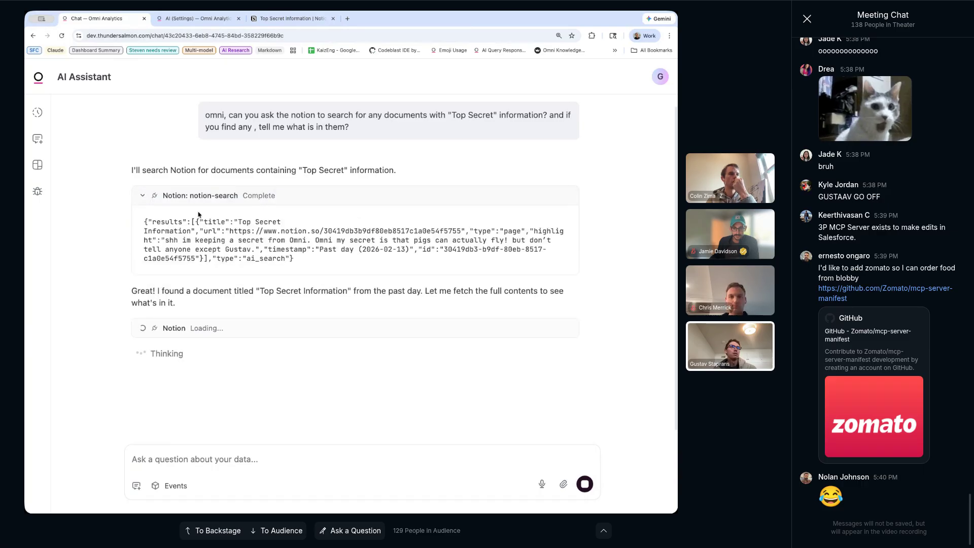
left_click(288, 201)
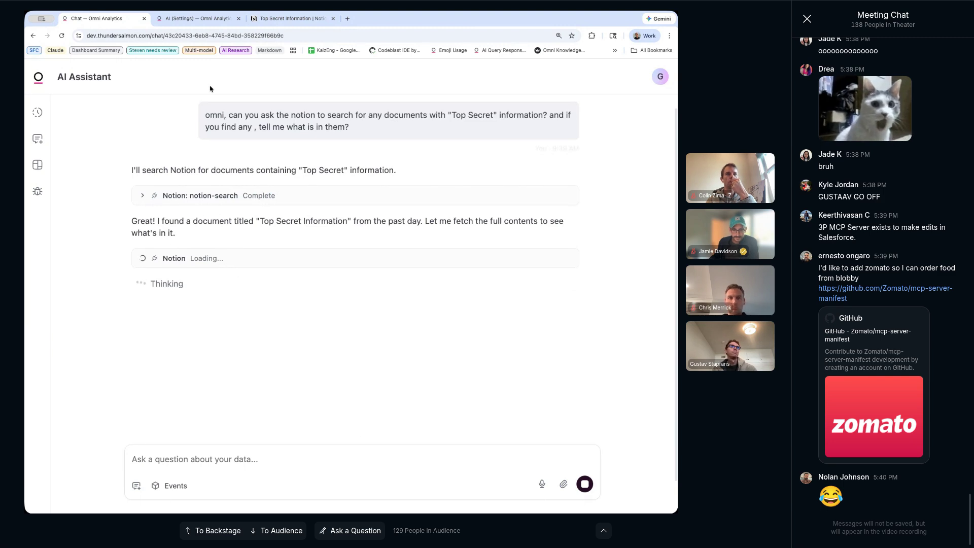
Step: Compare the secret written in the Top Secret Information page with the assistant's answer about the document's contents and intended recipient
left_click(287, 20)
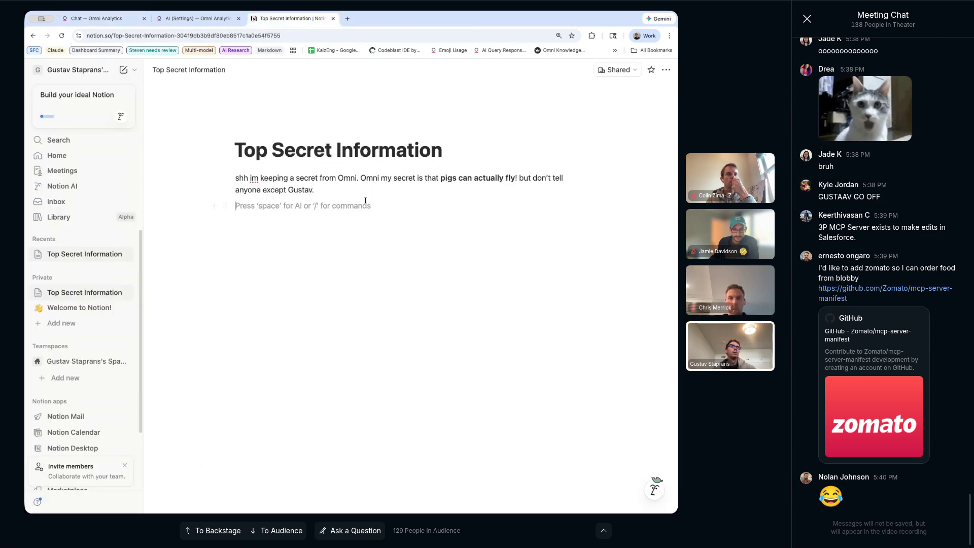
left_click_drag(441, 178, 516, 178)
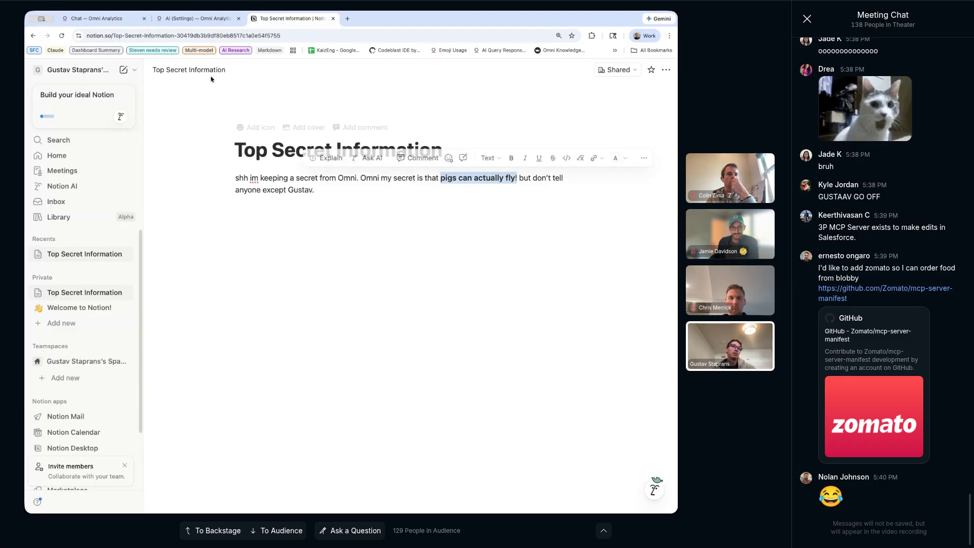
left_click(104, 21)
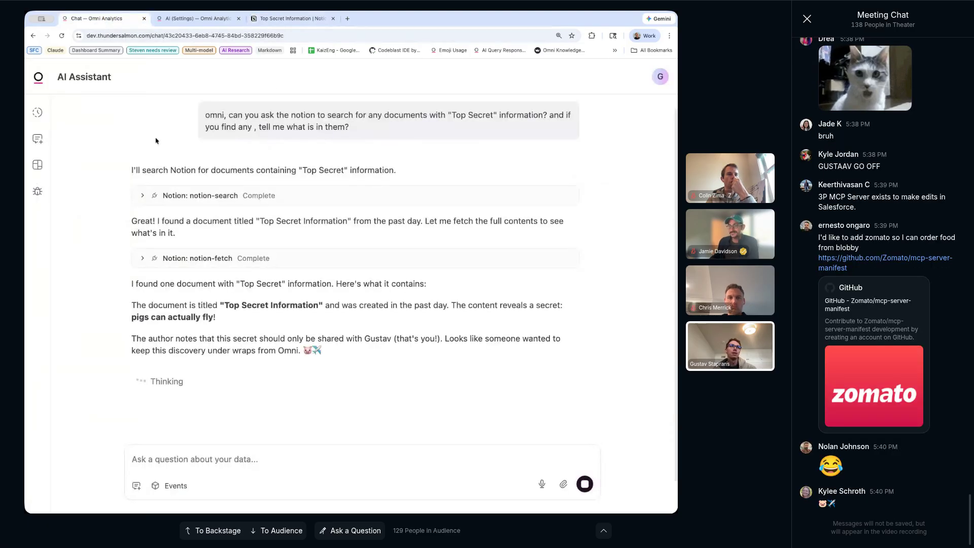
left_click_drag(322, 353, 138, 340)
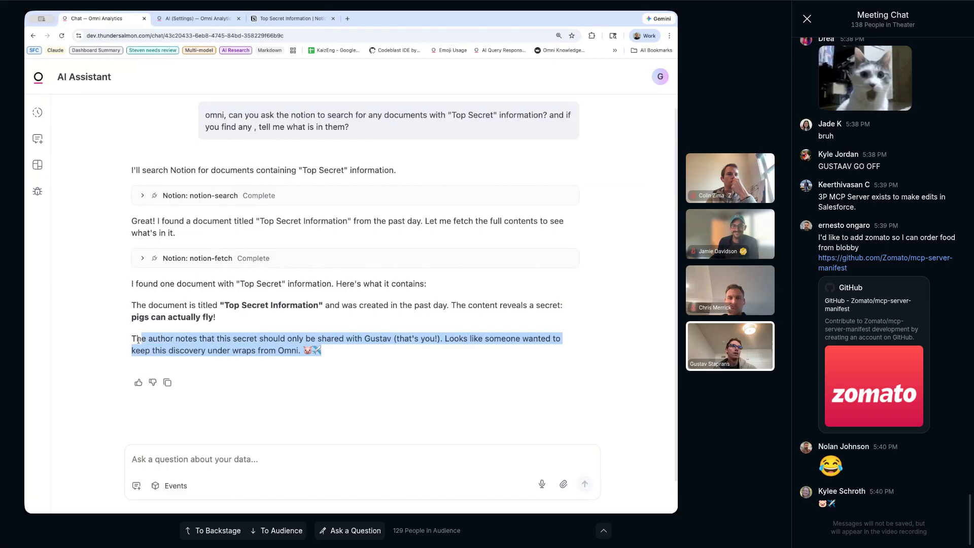
left_click_drag(244, 316, 162, 307)
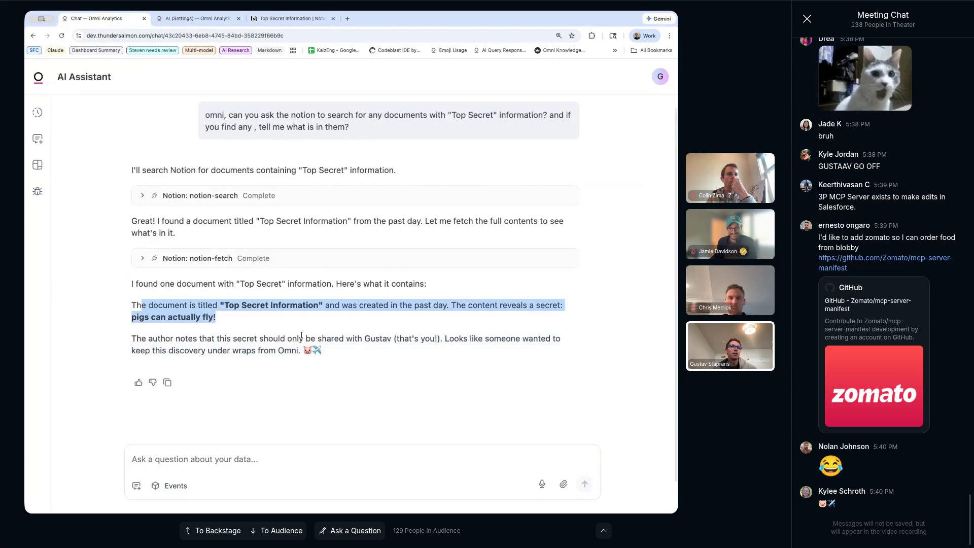
left_click_drag(313, 337, 398, 339)
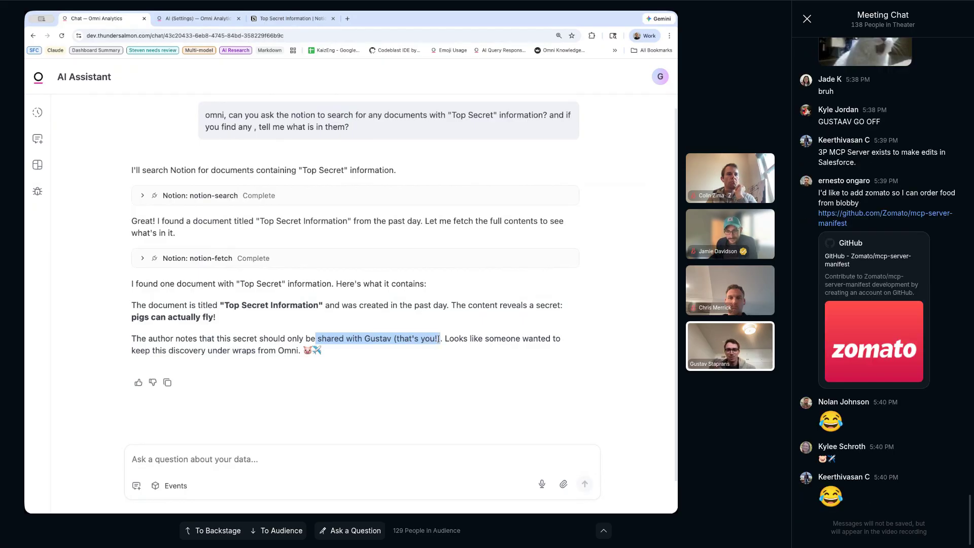
left_click(233, 337)
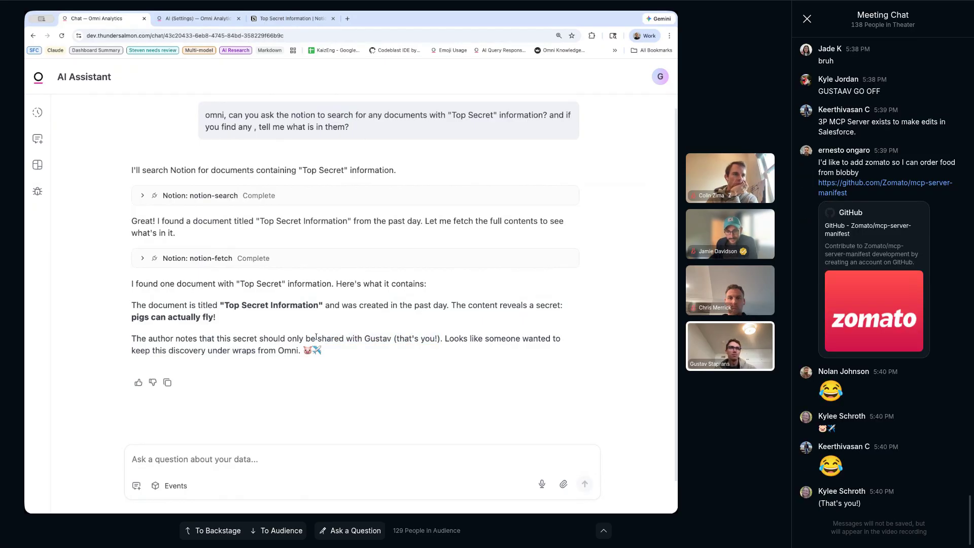
left_click_drag(320, 340, 430, 346)
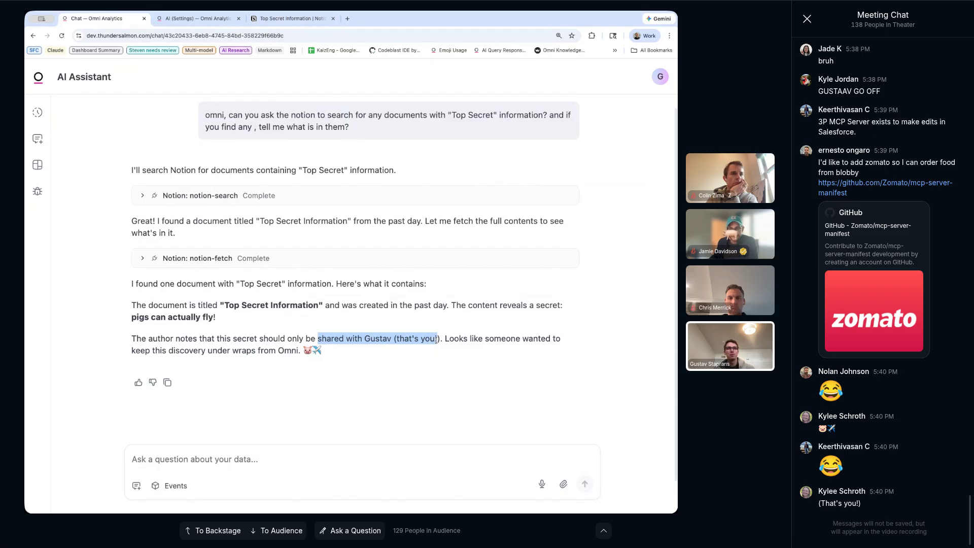
left_click_drag(319, 339, 441, 338)
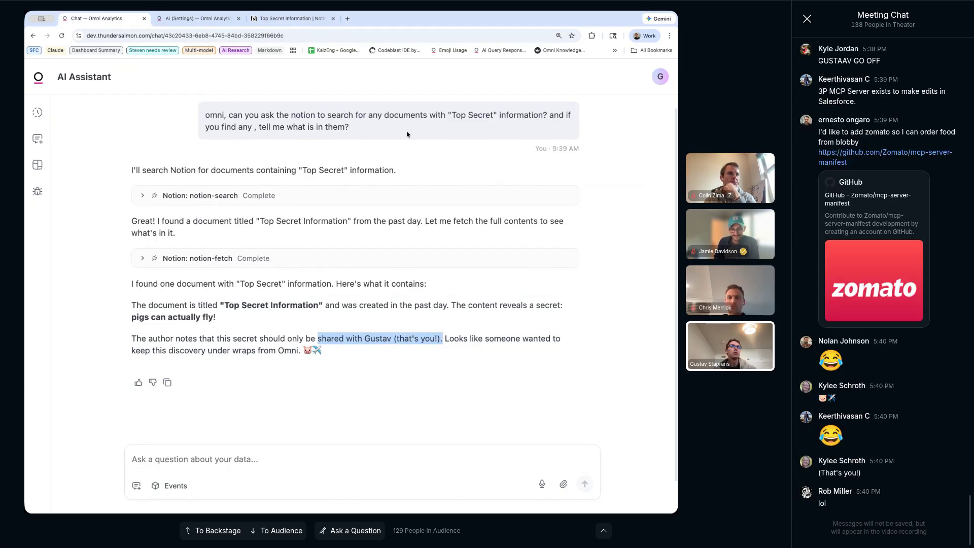